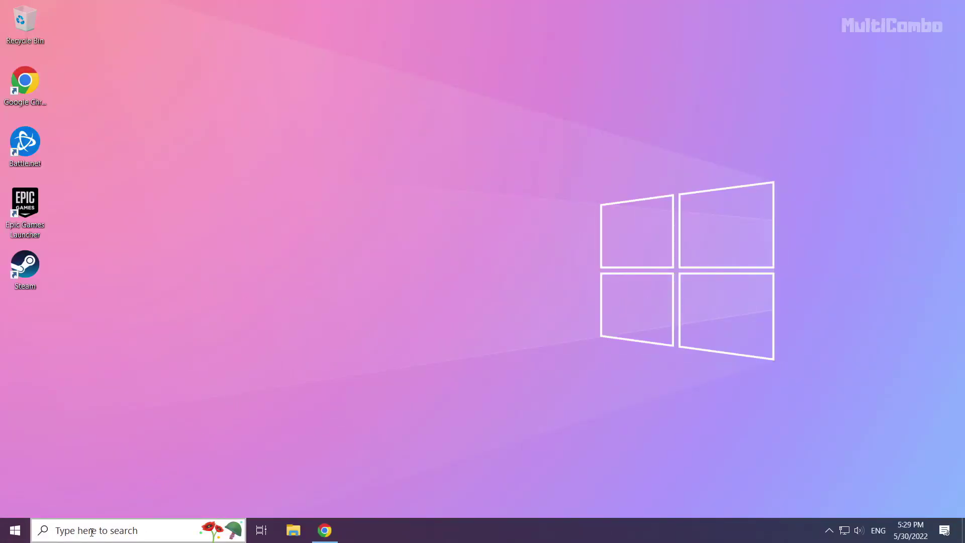
# Search Windows for 'device manager'.
pyautogui.click(117, 530)
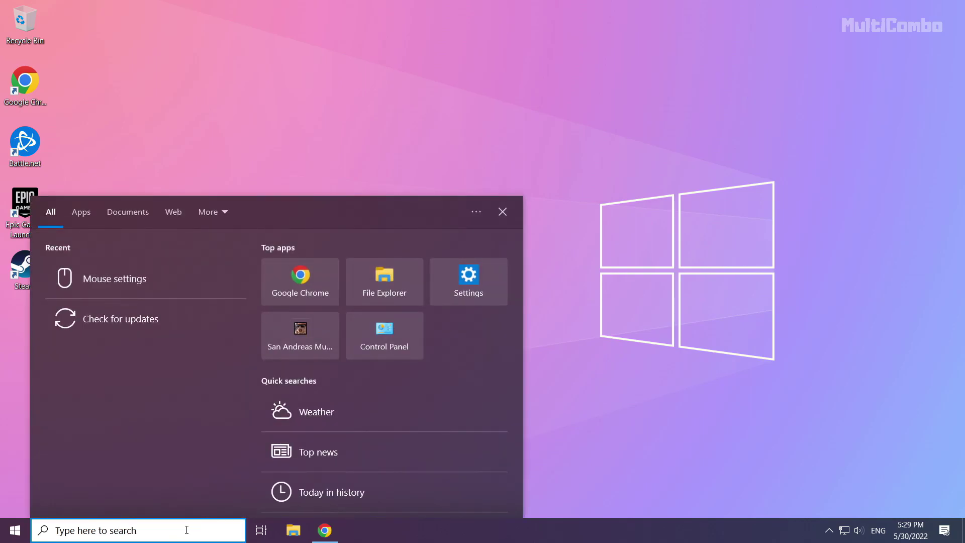
pyautogui.write('devic')
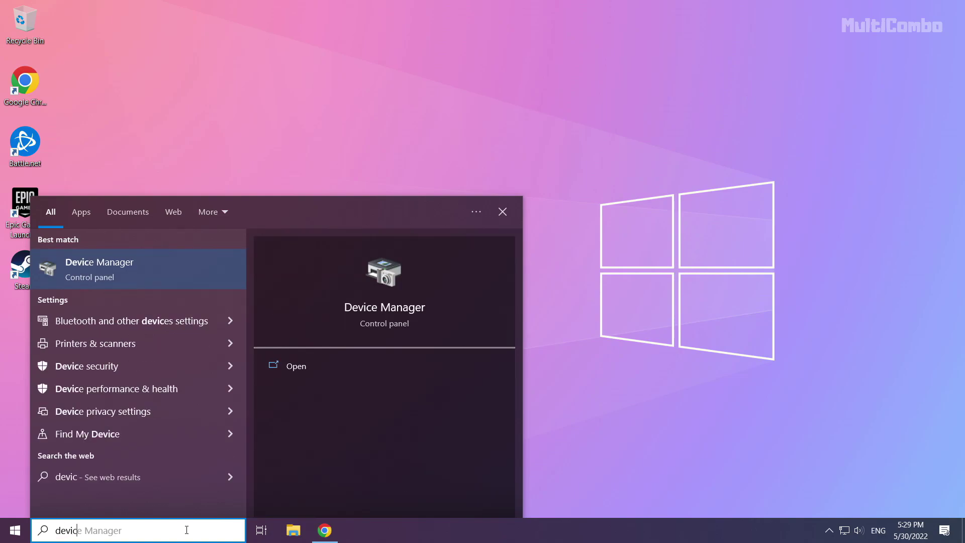
pyautogui.write('e mana')
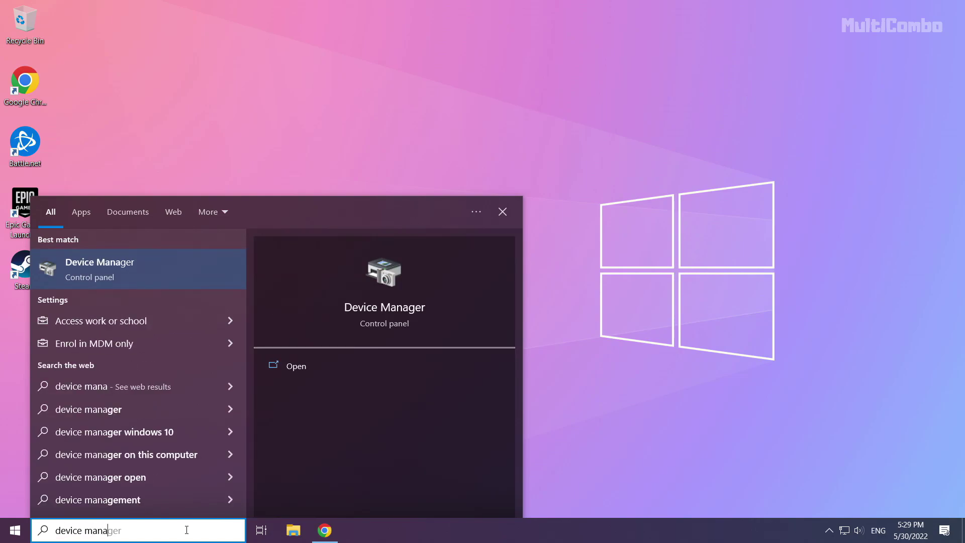
pyautogui.write('ger')
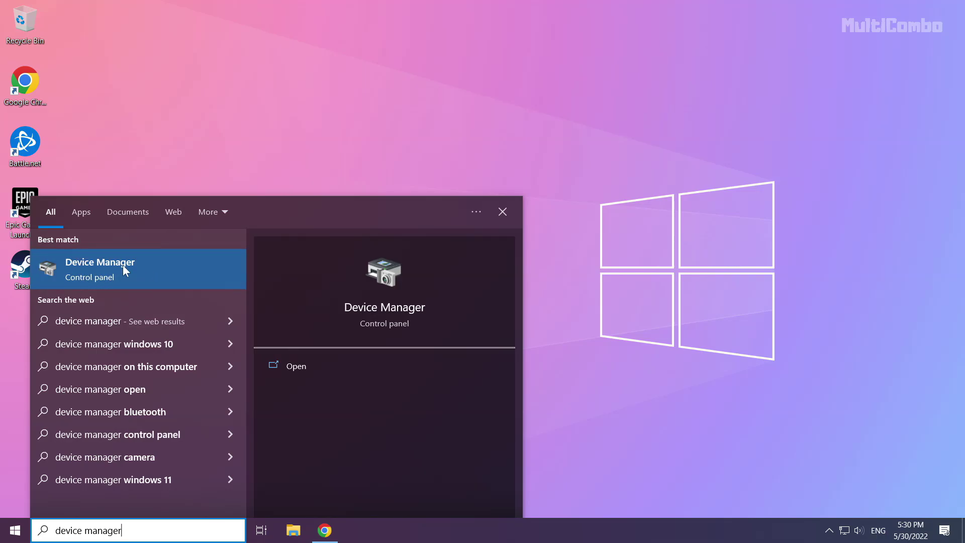
# Open Device Manager, centre its window, expand Display adapters and select the NVIDIA GeForce GTX 1050 Ti.
pyautogui.click(110, 269)
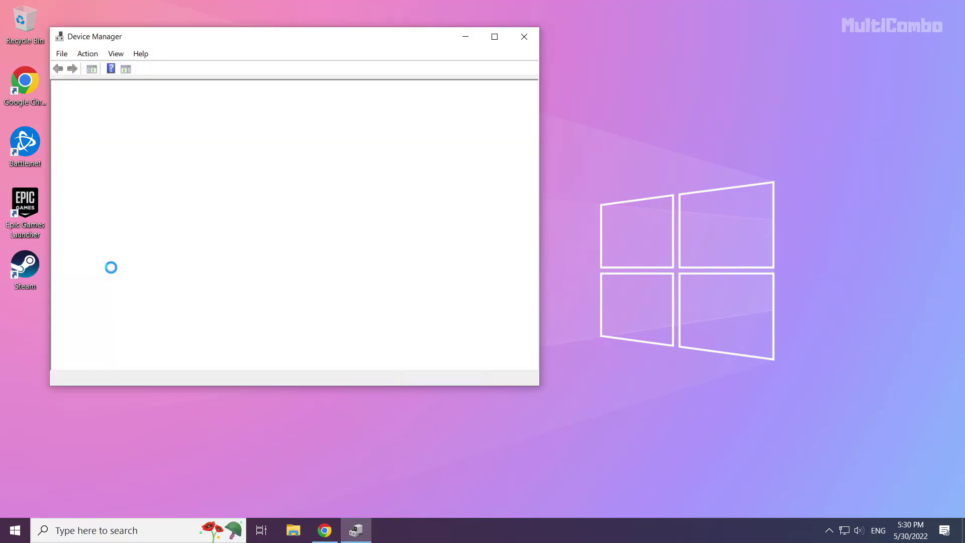
pyautogui.moveTo(221, 37); pyautogui.dragTo(407, 89)
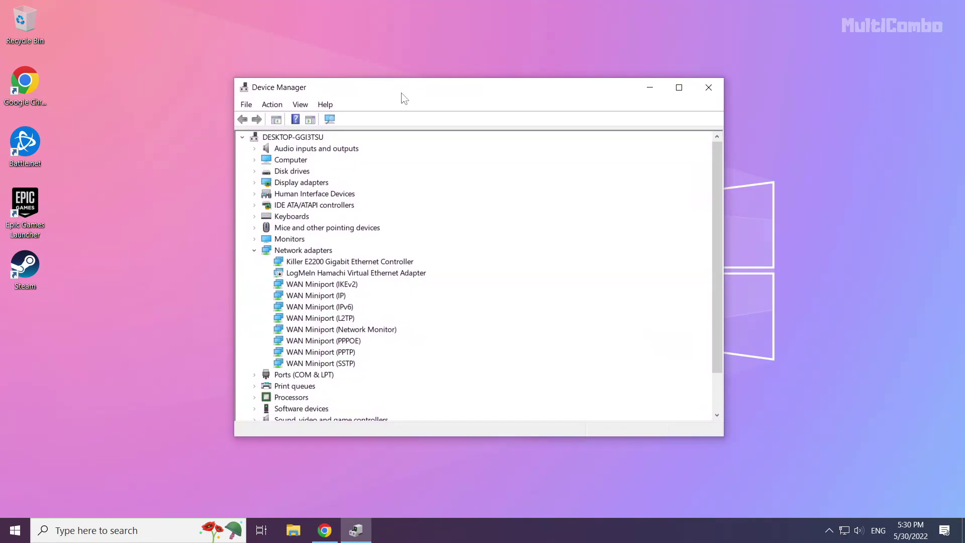
pyautogui.click(267, 183)
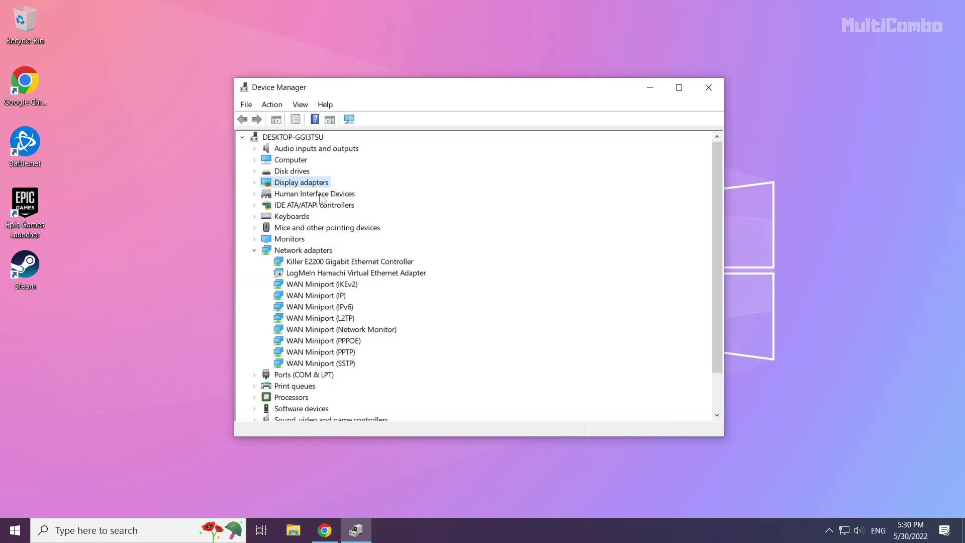
pyautogui.click(254, 183)
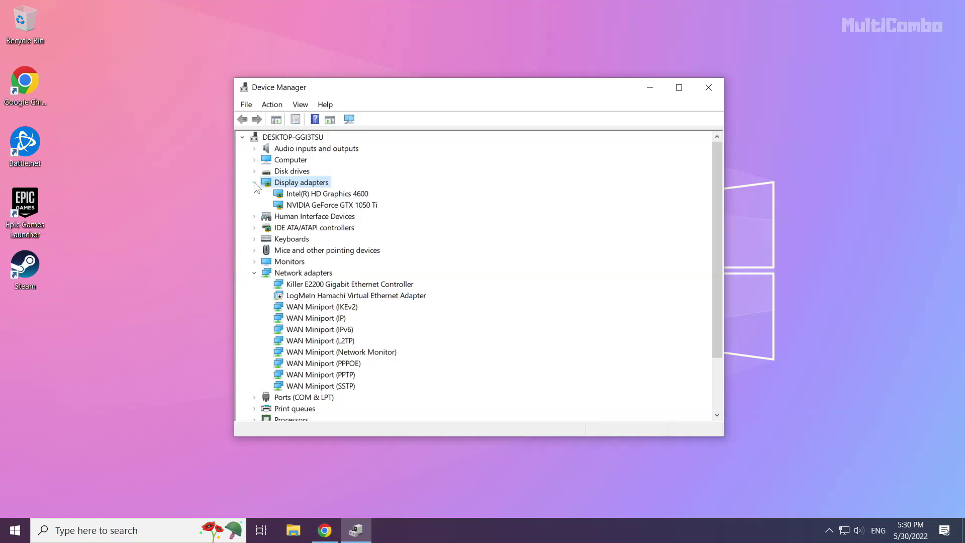
pyautogui.click(311, 206)
pyautogui.click(313, 195)
pyautogui.click(312, 206)
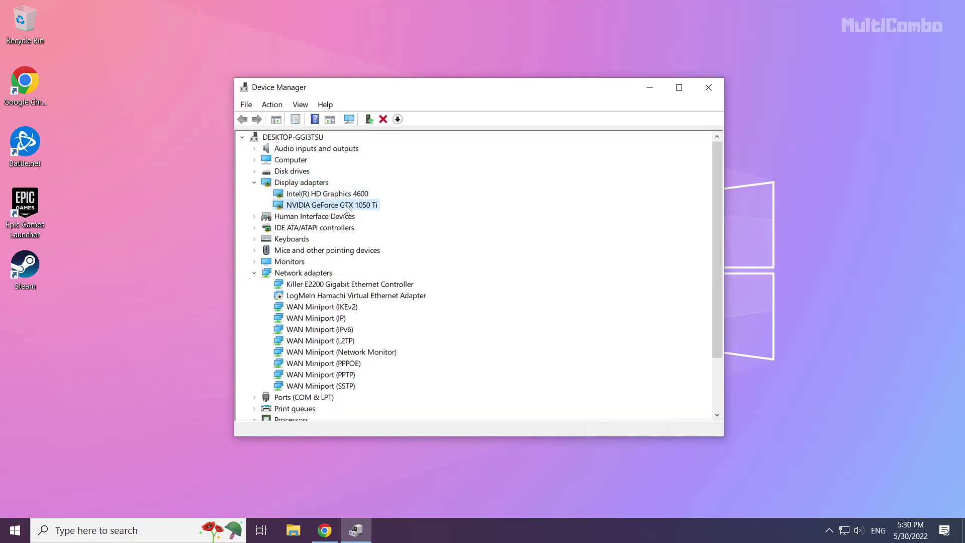
# Search automatically for newer NVIDIA GeForce GTX 1050 Ti drivers, then close the up-to-date result.
pyautogui.rightClick(315, 207)
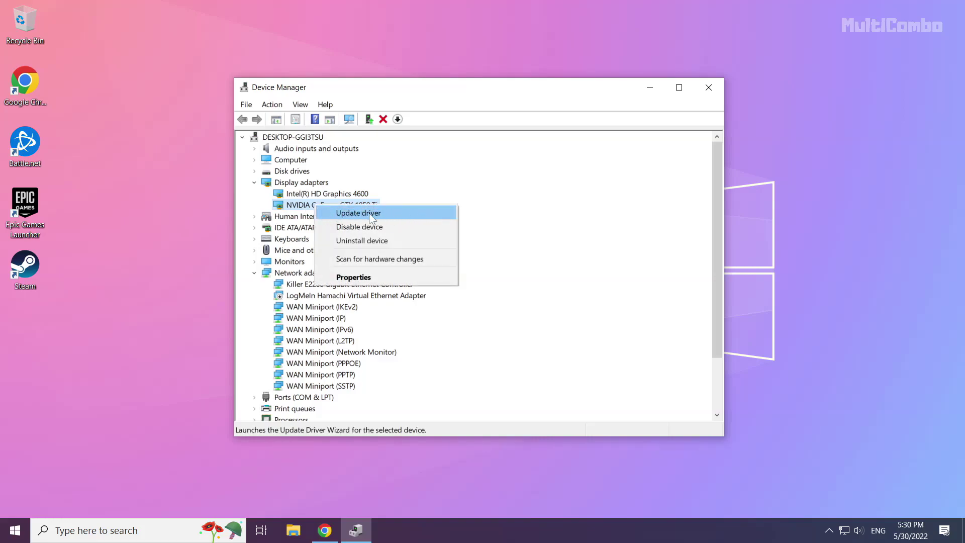
pyautogui.click(374, 213)
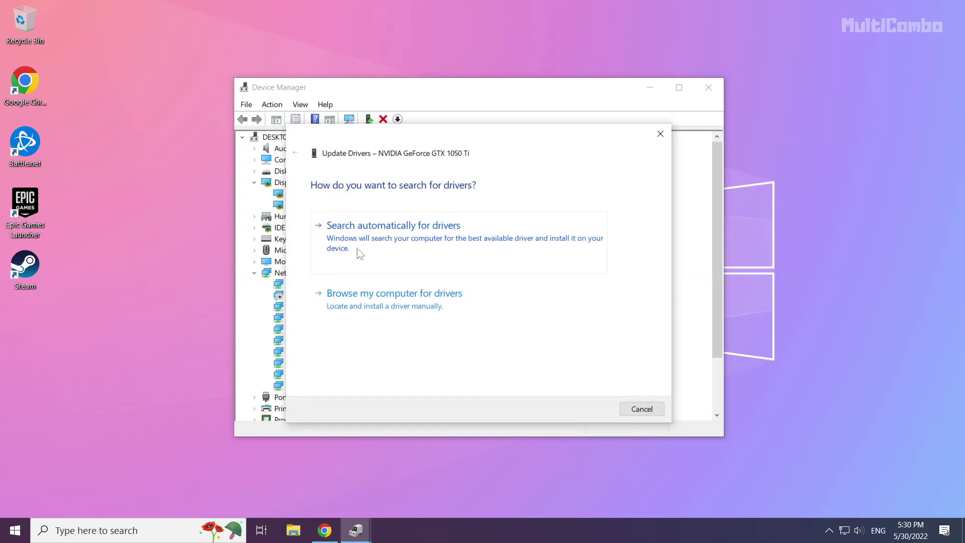
pyautogui.click(434, 257)
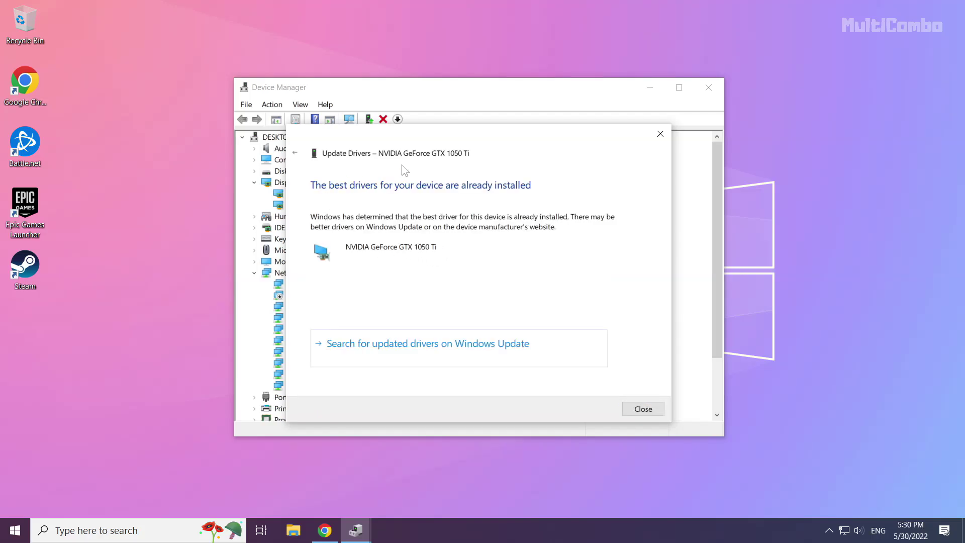
pyautogui.click(647, 409)
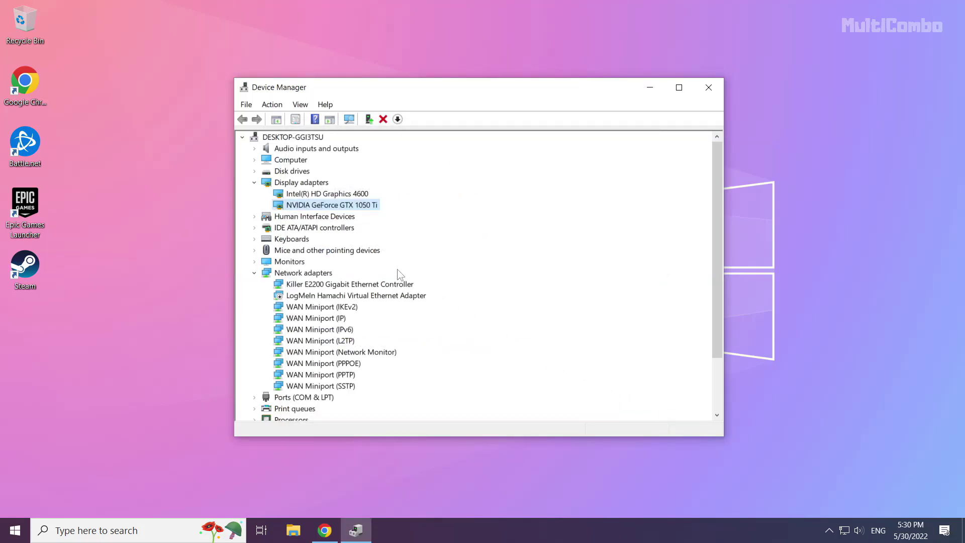
# Search automatically for newer Intel(R) HD Graphics 4600 drivers, then close the up-to-date result.
pyautogui.click(302, 195)
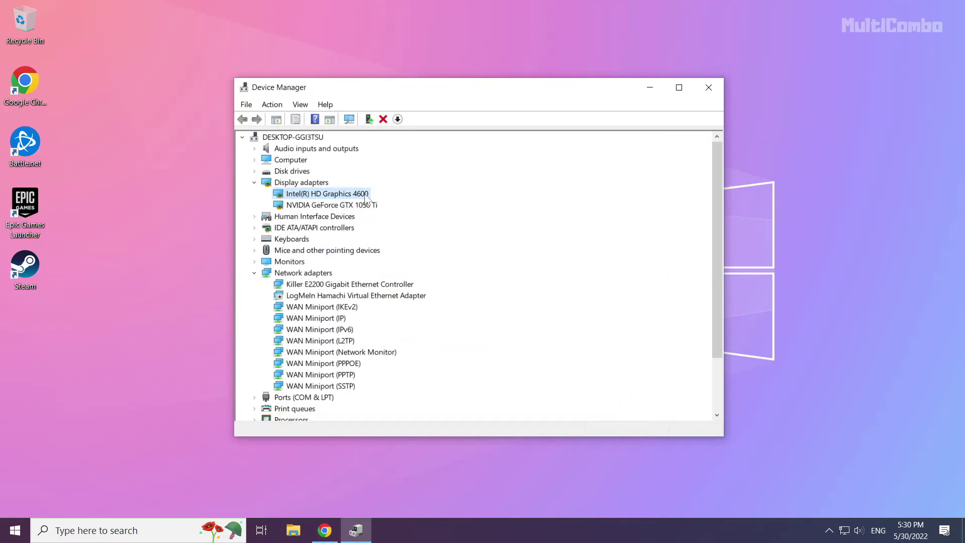
pyautogui.rightClick(326, 195)
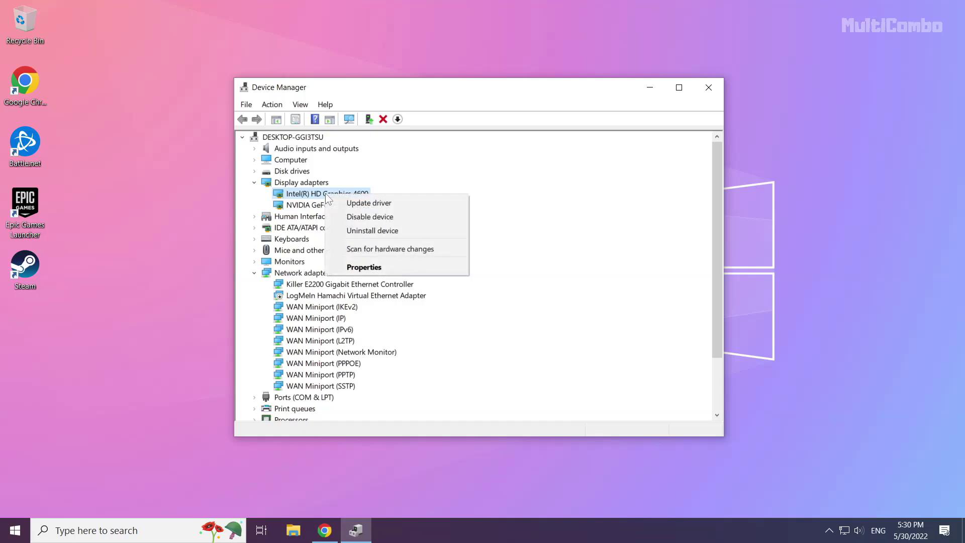
pyautogui.click(405, 205)
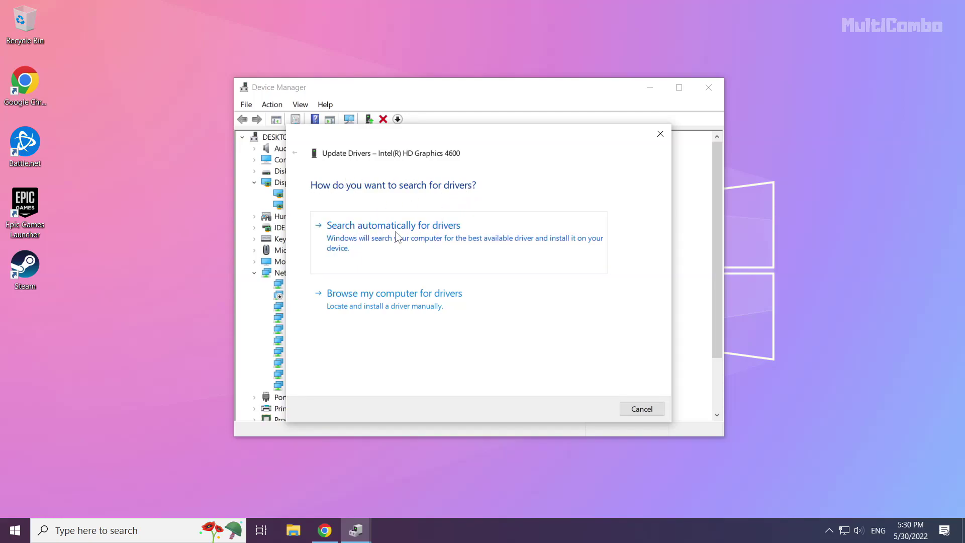
pyautogui.click(399, 257)
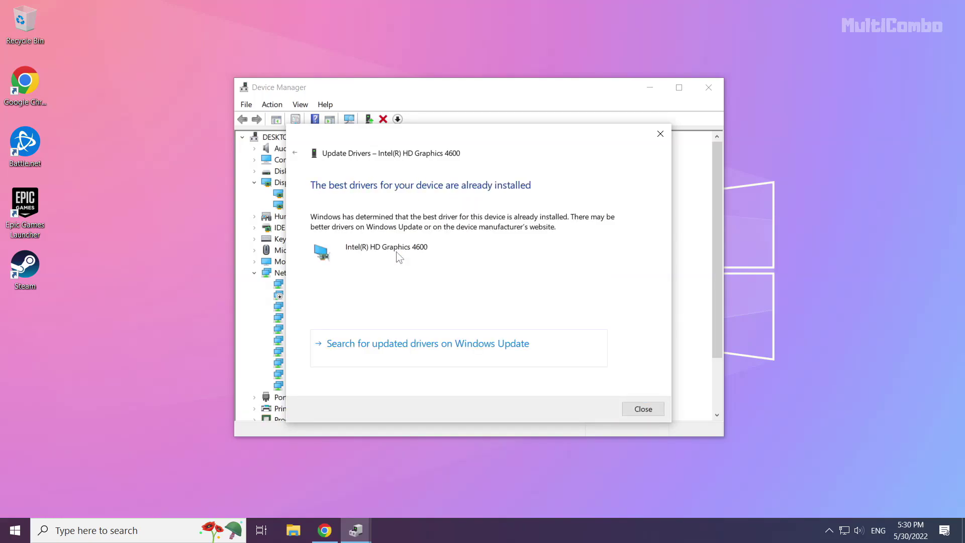
pyautogui.click(645, 409)
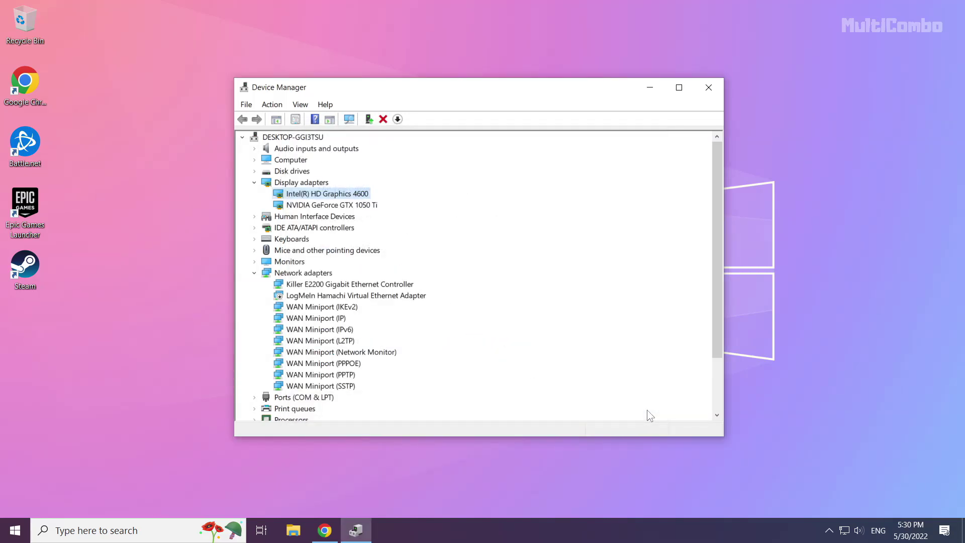
# Close Device Manager and search Windows for 'update'.
pyautogui.click(709, 89)
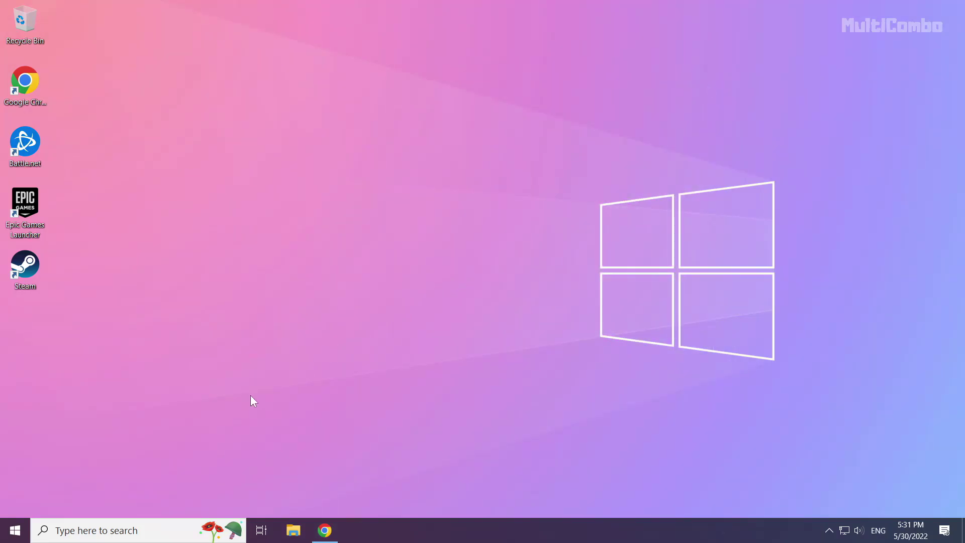
pyautogui.click(119, 532)
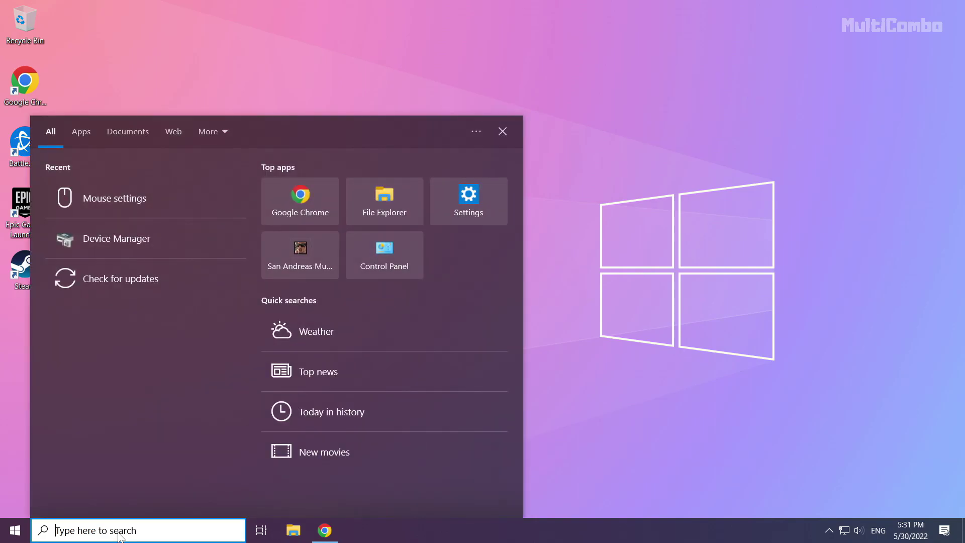
pyautogui.write('update')
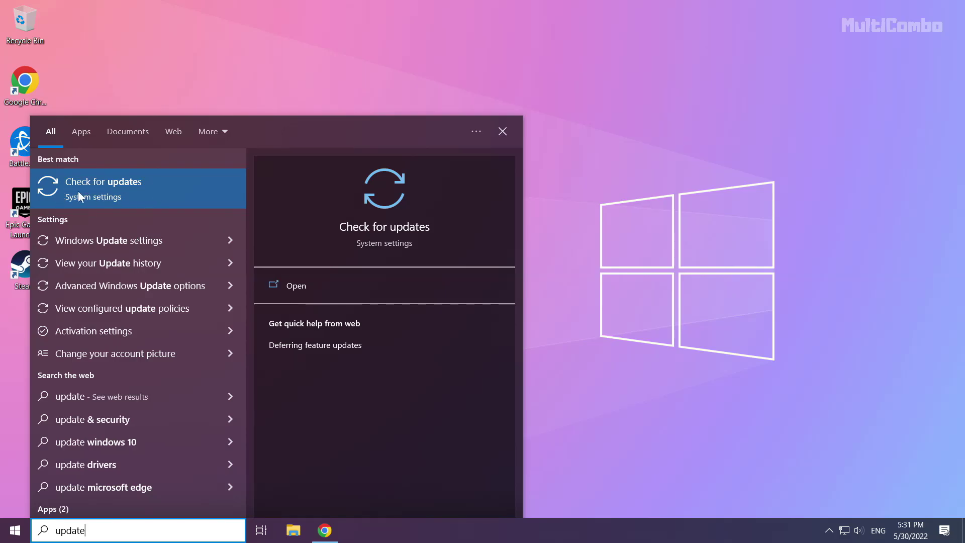
# Run a Windows Update check from Check for updates, then close Settings.
pyautogui.click(134, 193)
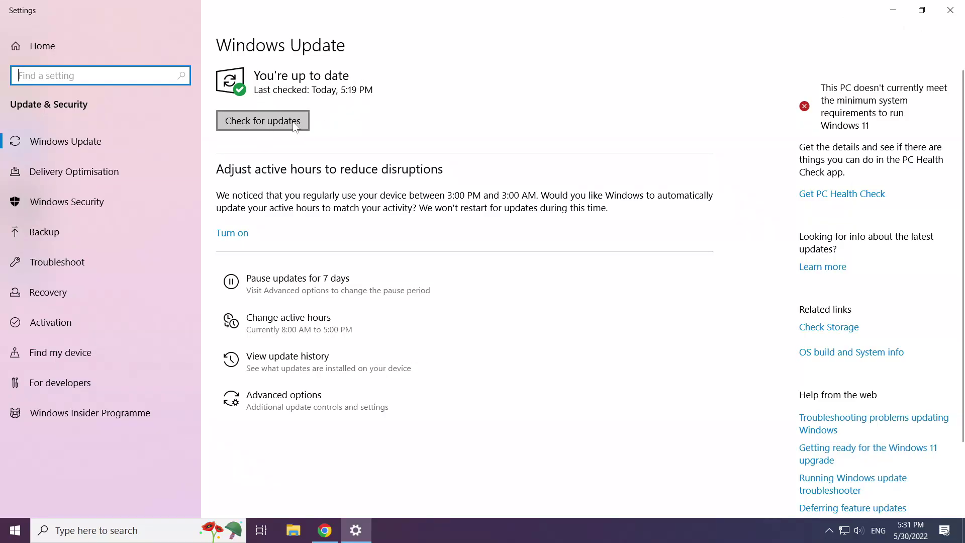
pyautogui.click(263, 121)
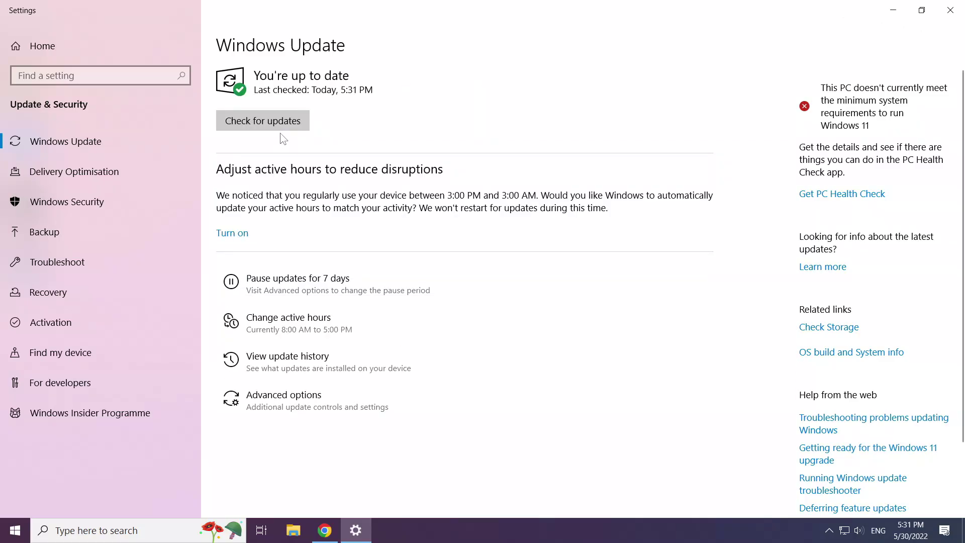
pyautogui.click(951, 11)
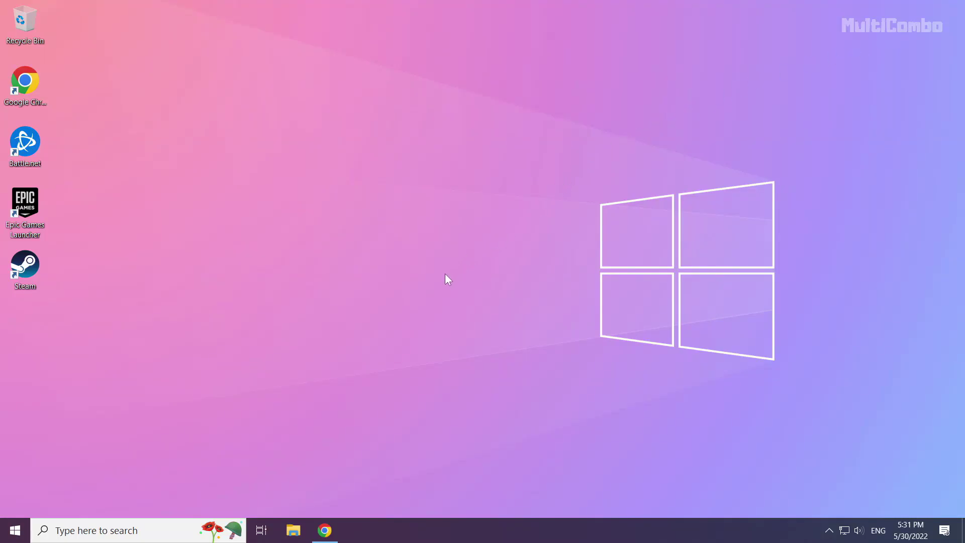
# Return to Chrome and download the DirectX End-User Runtime Web Installer as dxwebsetup (1).exe.
pyautogui.click(330, 536)
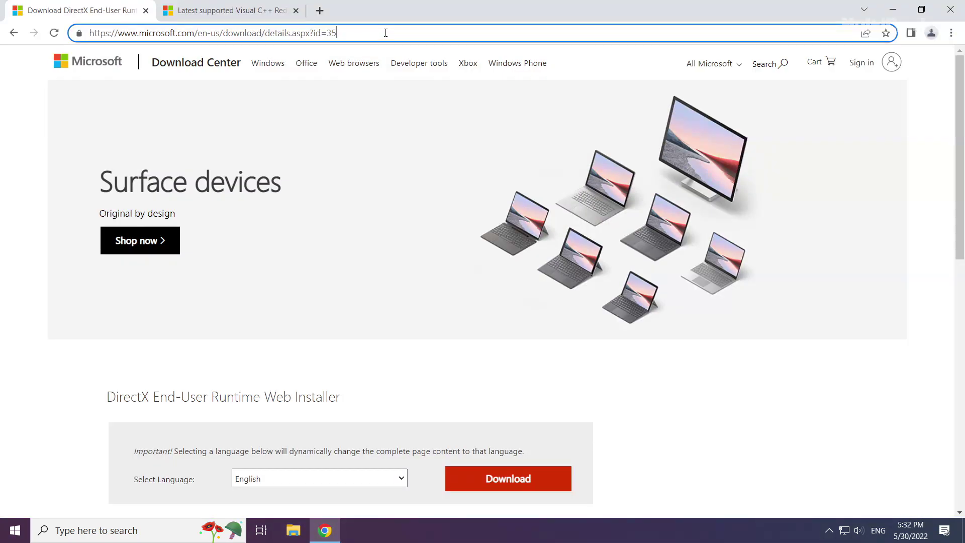
pyautogui.moveTo(385, 33); pyautogui.dragTo(405, 30)
pyautogui.click(394, 366)
pyautogui.scroll(-1, 387, 367)
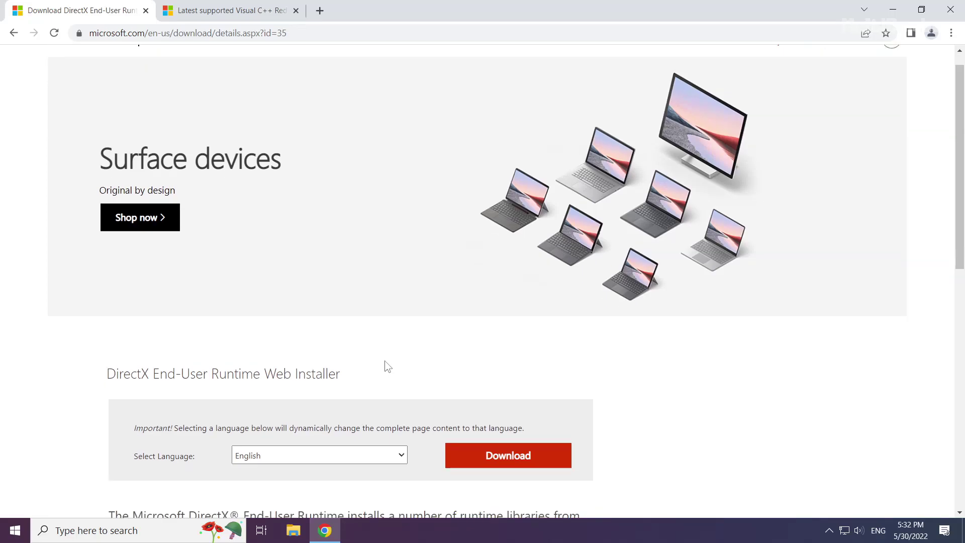
pyautogui.scroll(-2, 387, 367)
pyautogui.moveTo(351, 274); pyautogui.dragTo(95, 269)
pyautogui.click(94, 269)
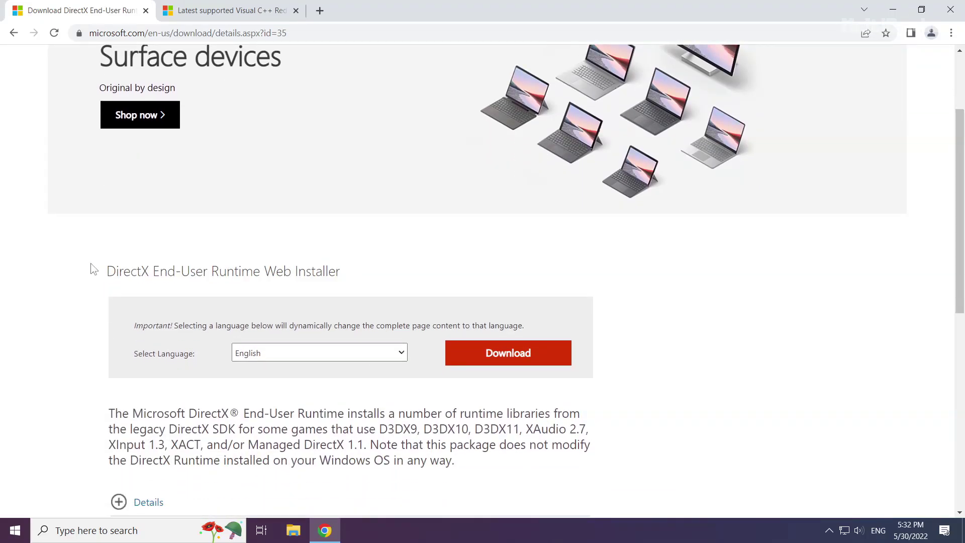
pyautogui.click(512, 361)
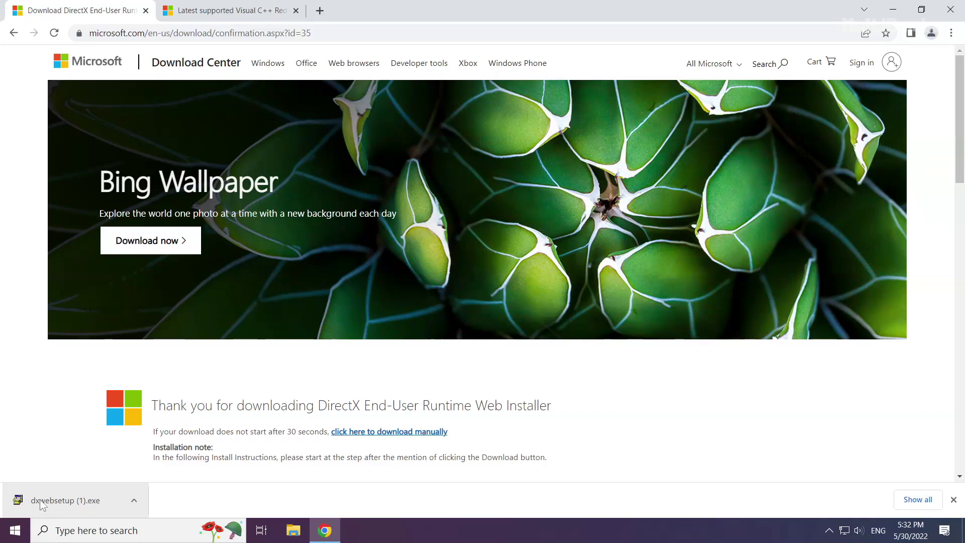
# Run dxwebsetup.exe, accept the licence, skip the Bing Bar and finish DirectX Setup.
pyautogui.click(65, 498)
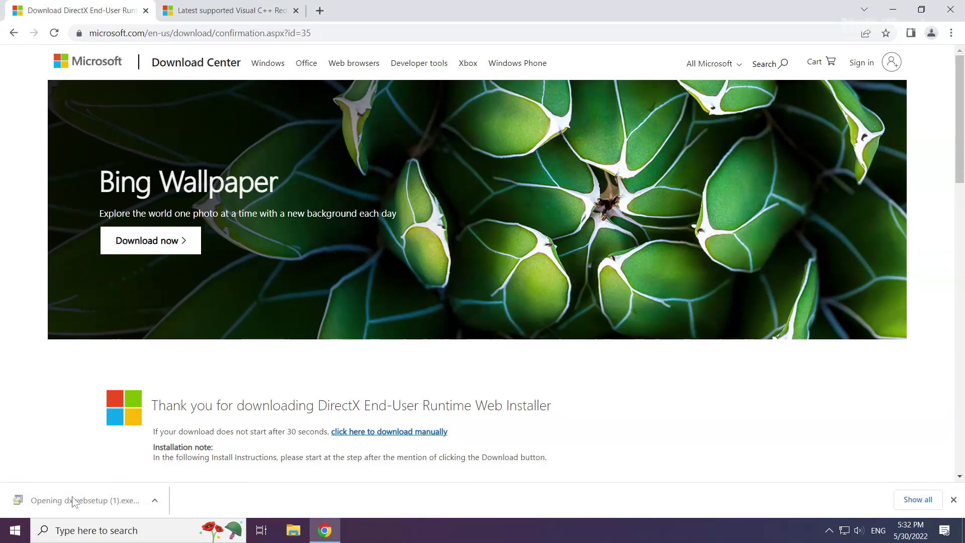
pyautogui.moveTo(195, 44); pyautogui.dragTo(474, 167)
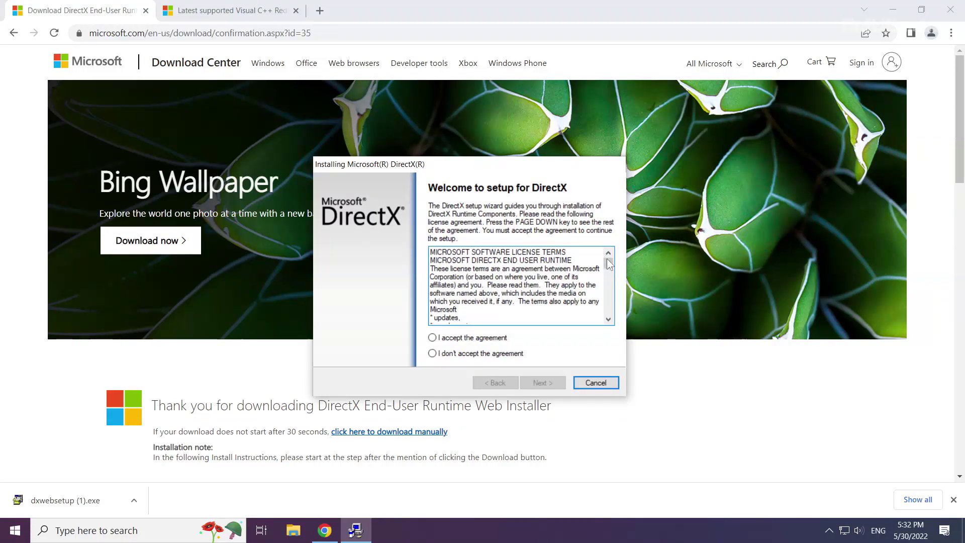
pyautogui.moveTo(609, 264); pyautogui.dragTo(610, 316)
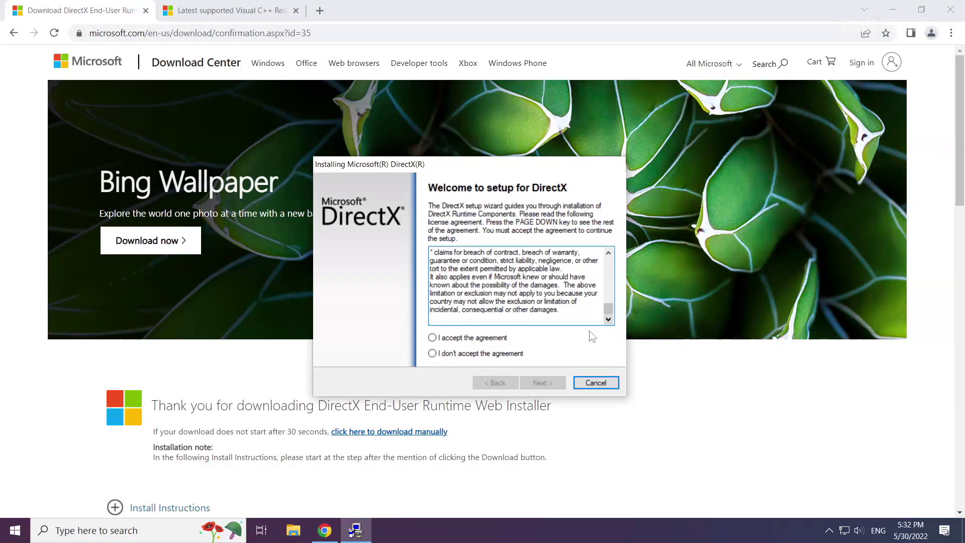
pyautogui.click(432, 338)
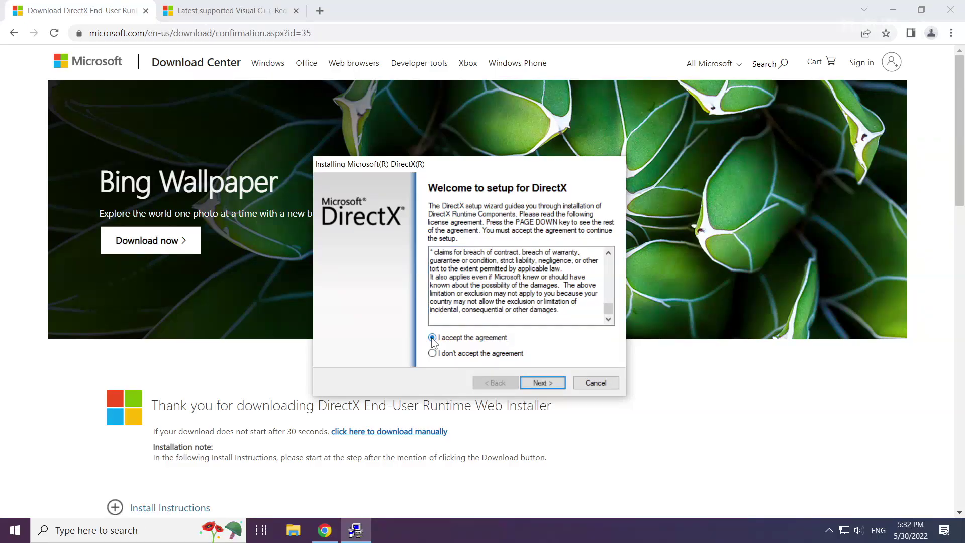
pyautogui.click(541, 382)
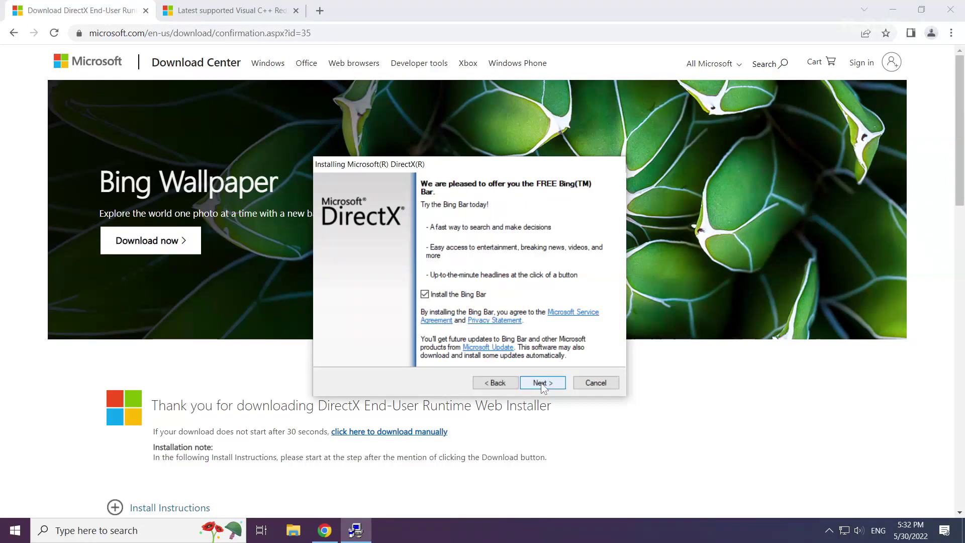
pyautogui.click(425, 293)
pyautogui.click(541, 382)
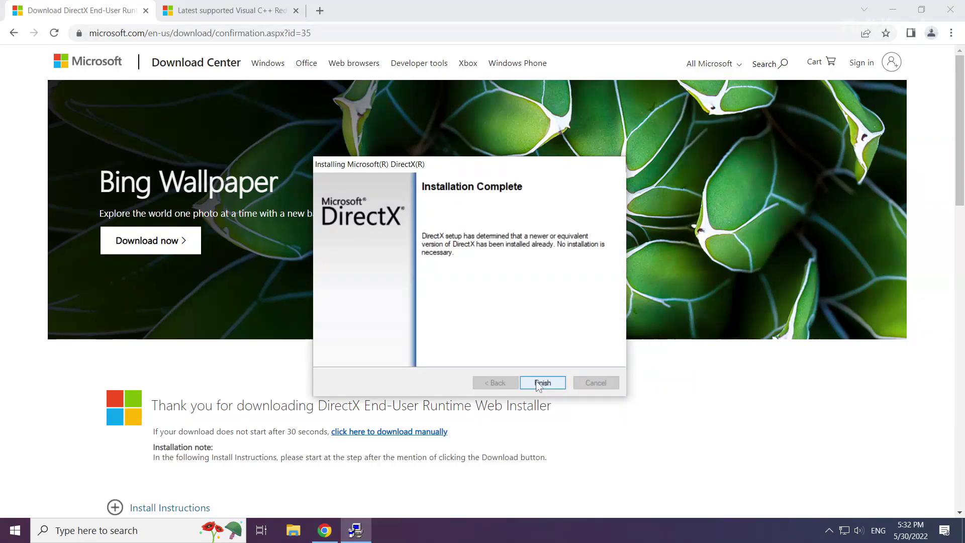
pyautogui.click(543, 383)
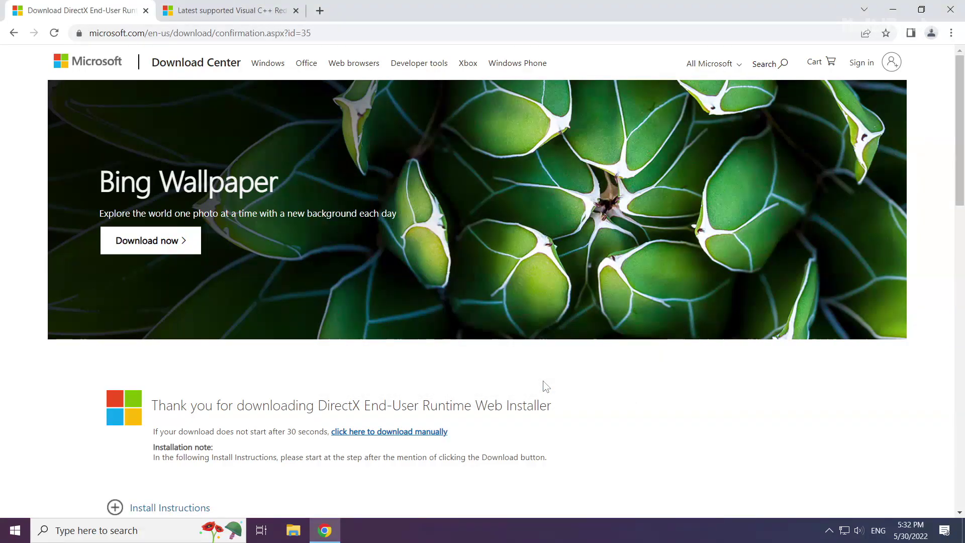
# Close the DirectX tab and scroll to the Visual Studio 2015–2022 redistributable table.
pyautogui.click(146, 11)
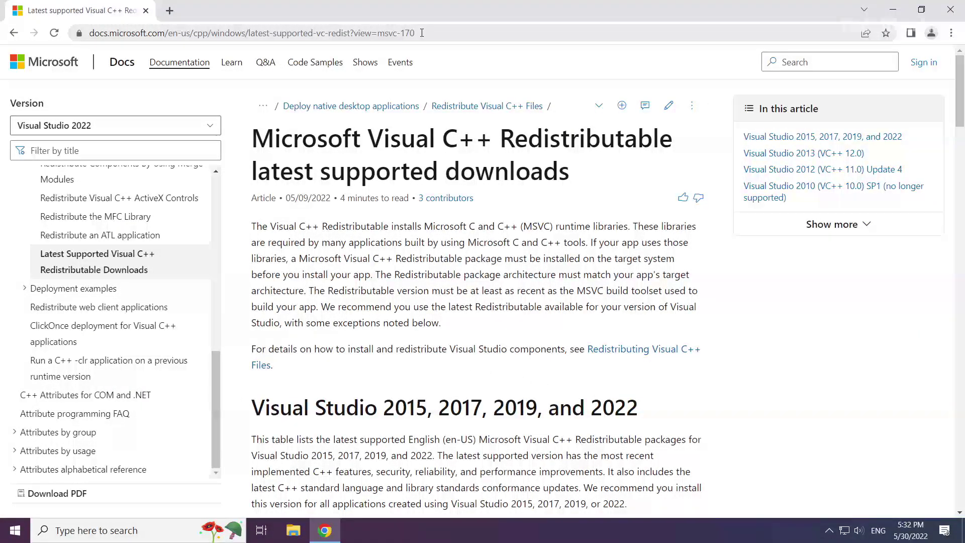
pyautogui.click(501, 32)
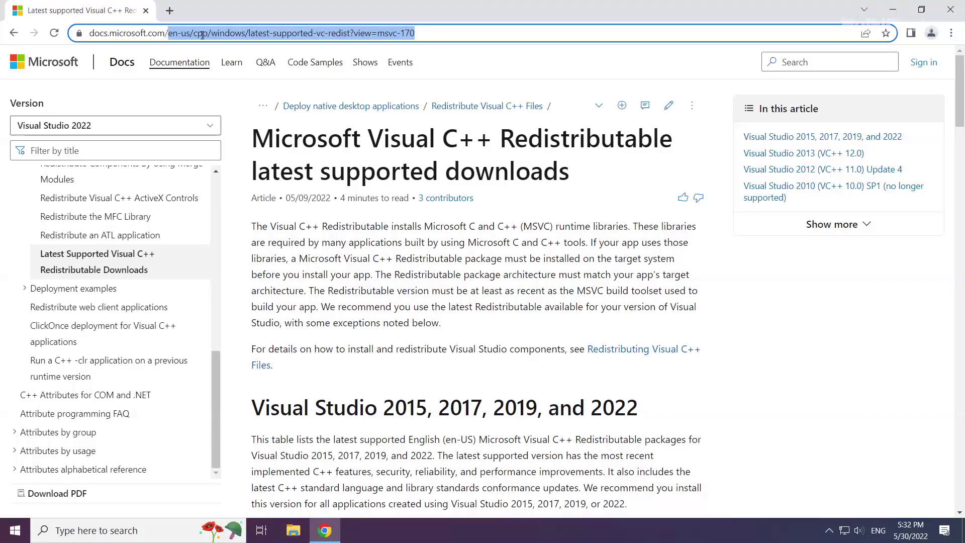
pyautogui.click(501, 30)
pyautogui.click(351, 93)
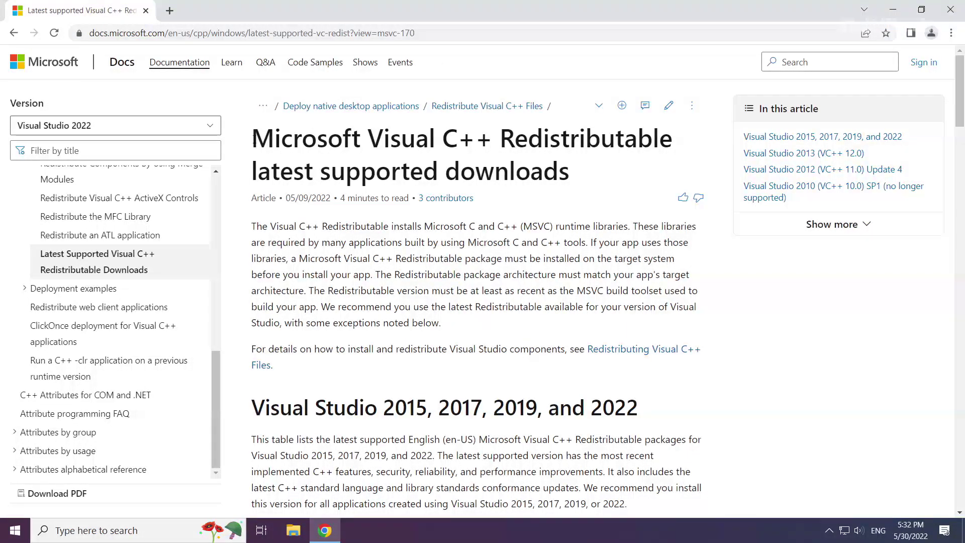
pyautogui.moveTo(252, 136); pyautogui.dragTo(492, 141)
pyautogui.moveTo(258, 375); pyautogui.dragTo(657, 410)
pyautogui.click(659, 410)
pyautogui.scroll(-4, 485, 392)
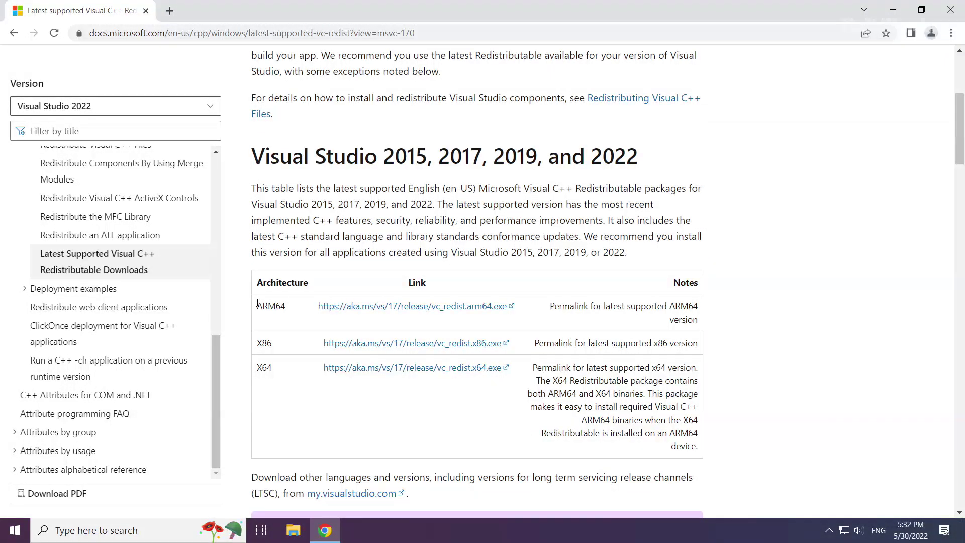
# Download the ARM64, x86 and x64 Visual C++ Redistributable installers.
pyautogui.moveTo(257, 303); pyautogui.dragTo(536, 374)
pyautogui.click(381, 310)
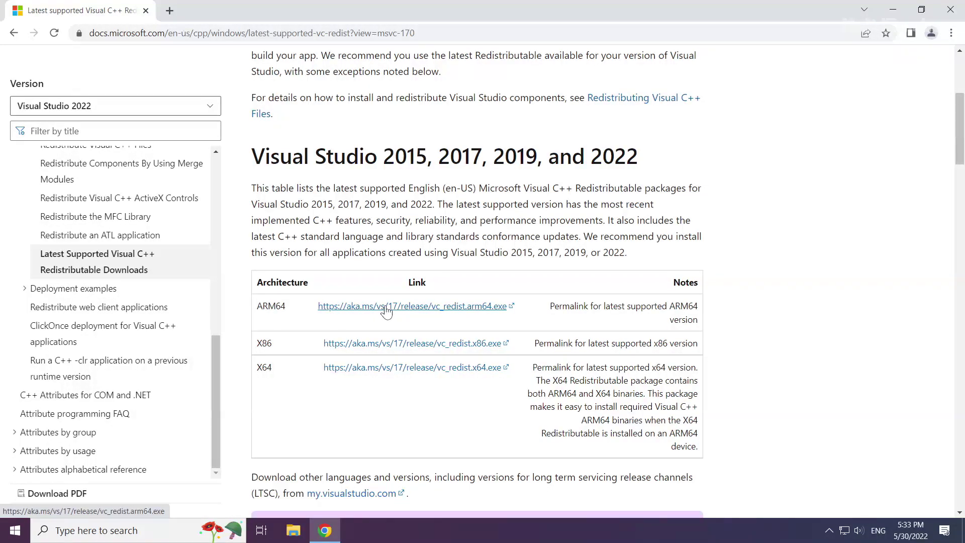
pyautogui.click(387, 344)
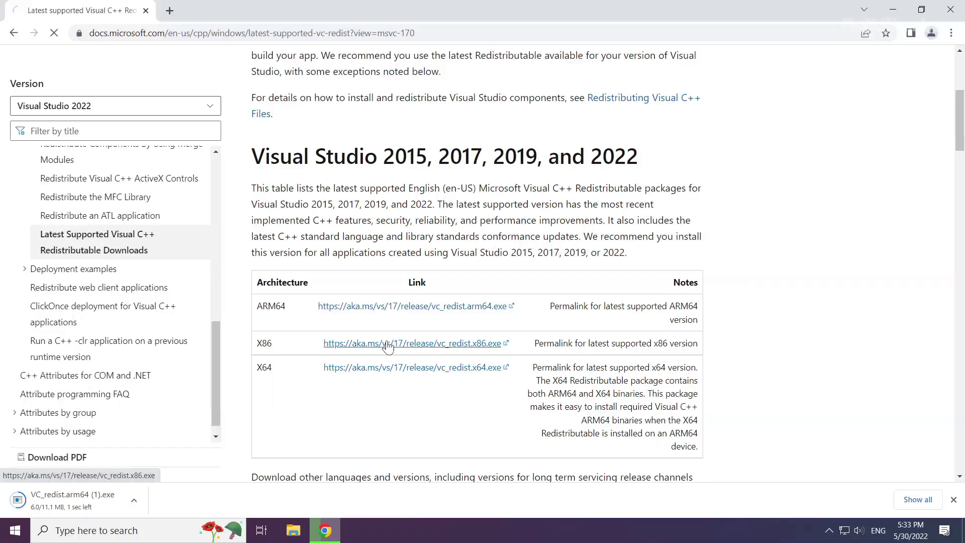
pyautogui.click(378, 372)
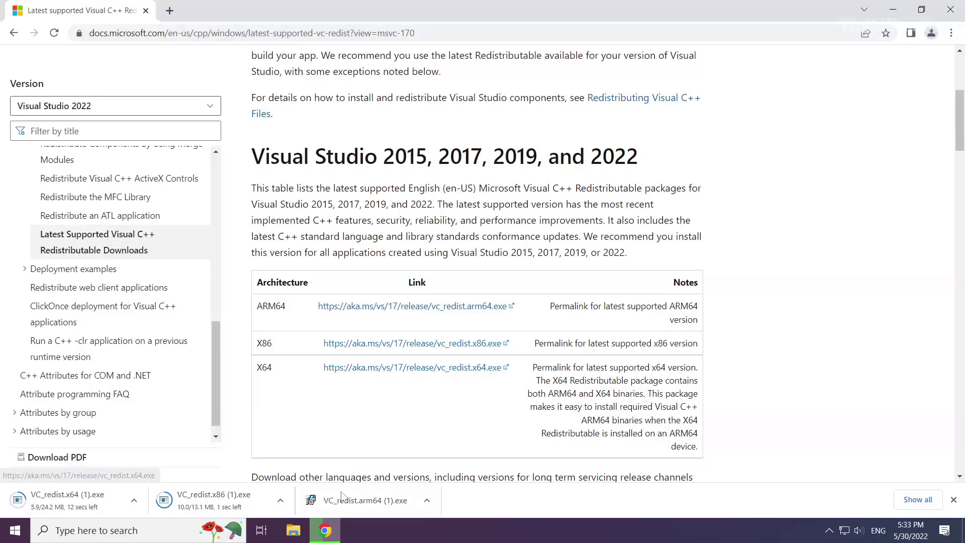
# Run the Arm64 redistributable installer, agree to the licence terms and install it.
pyautogui.click(375, 502)
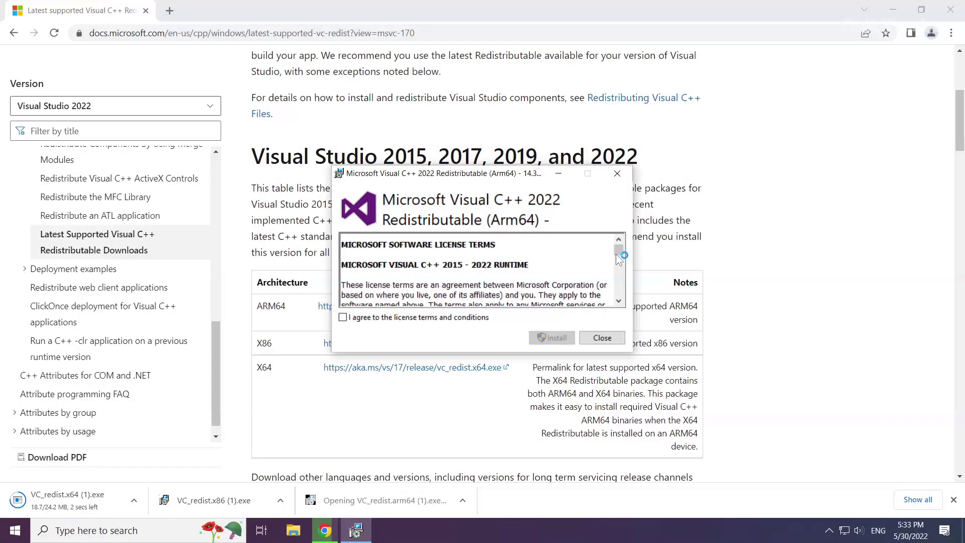
pyautogui.moveTo(618, 252); pyautogui.dragTo(617, 299)
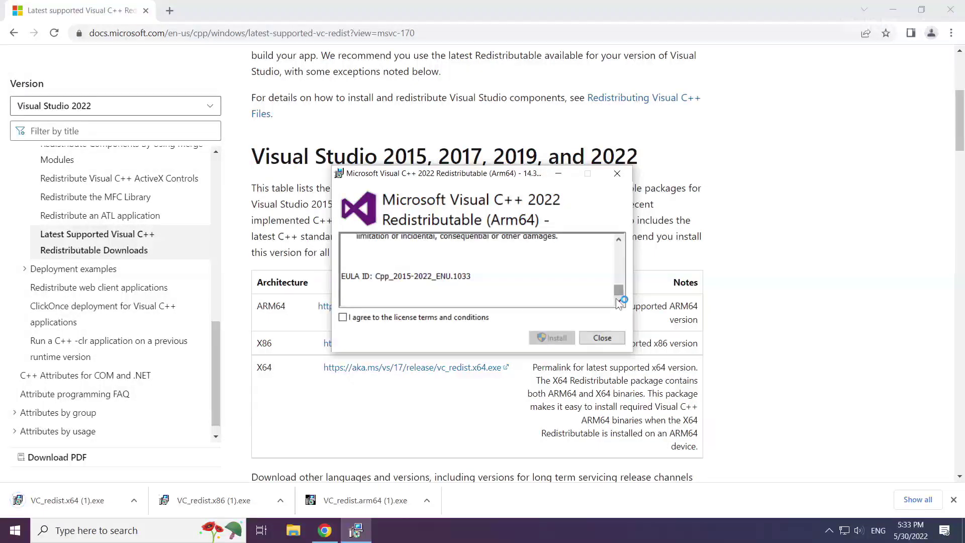
pyautogui.click(343, 317)
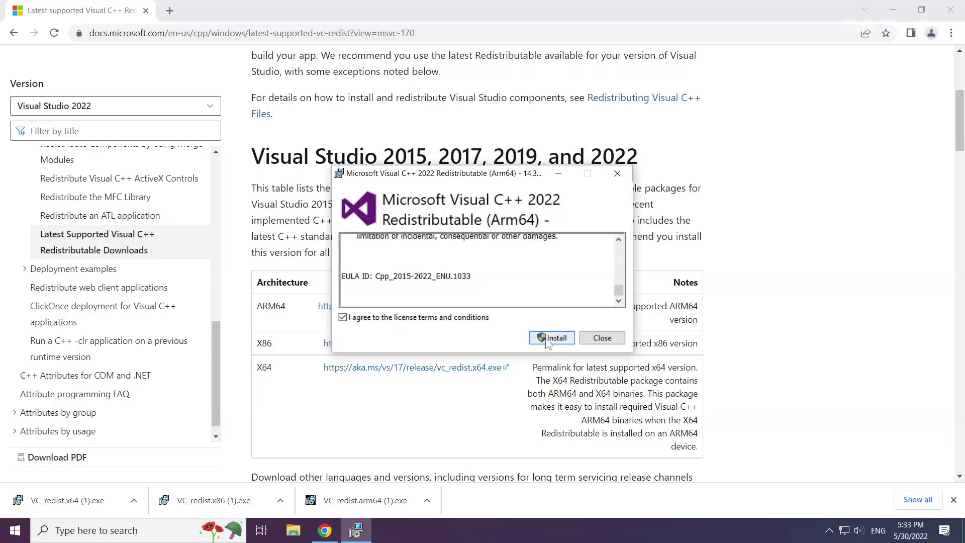
pyautogui.click(548, 343)
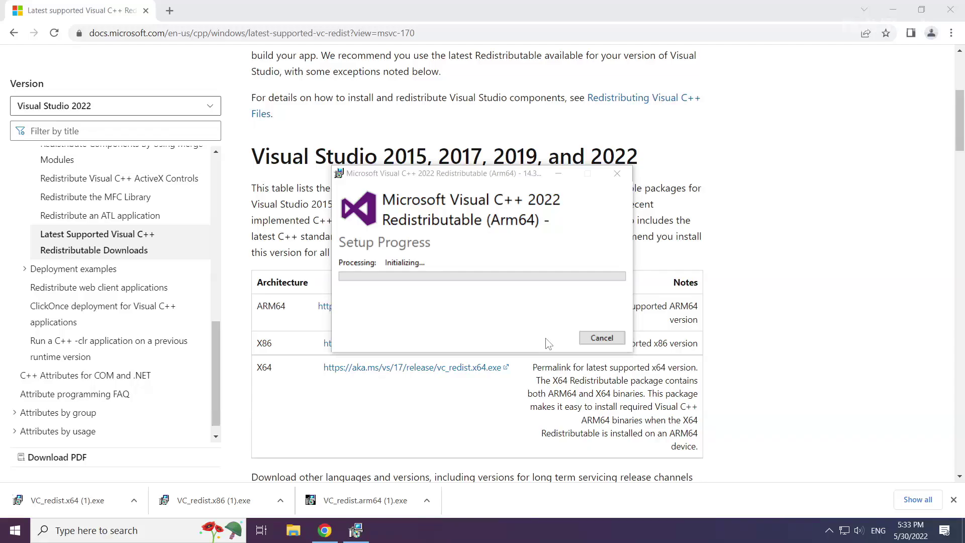
# Install the x86 redistributable after agreeing to its licence, then close it without restarting.
pyautogui.click(218, 499)
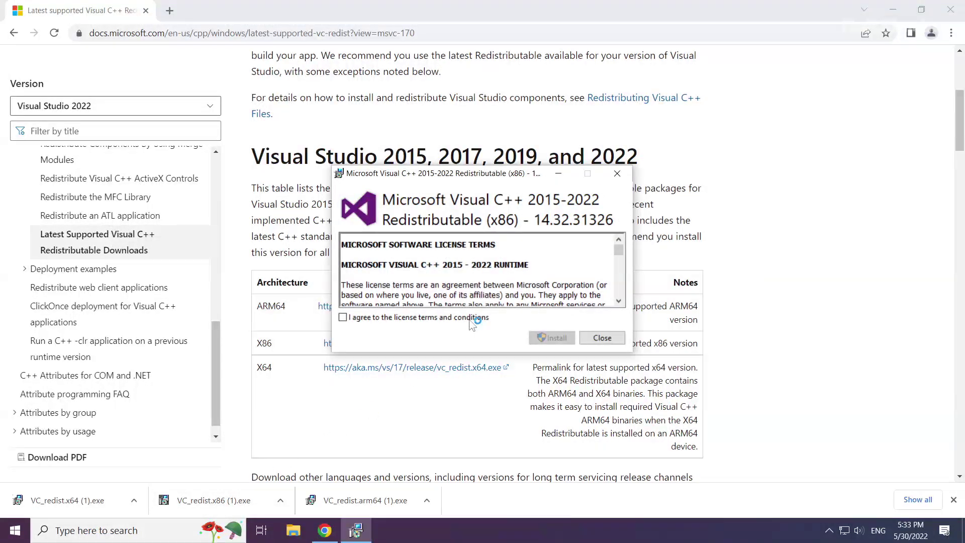
pyautogui.moveTo(620, 279); pyautogui.dragTo(617, 299)
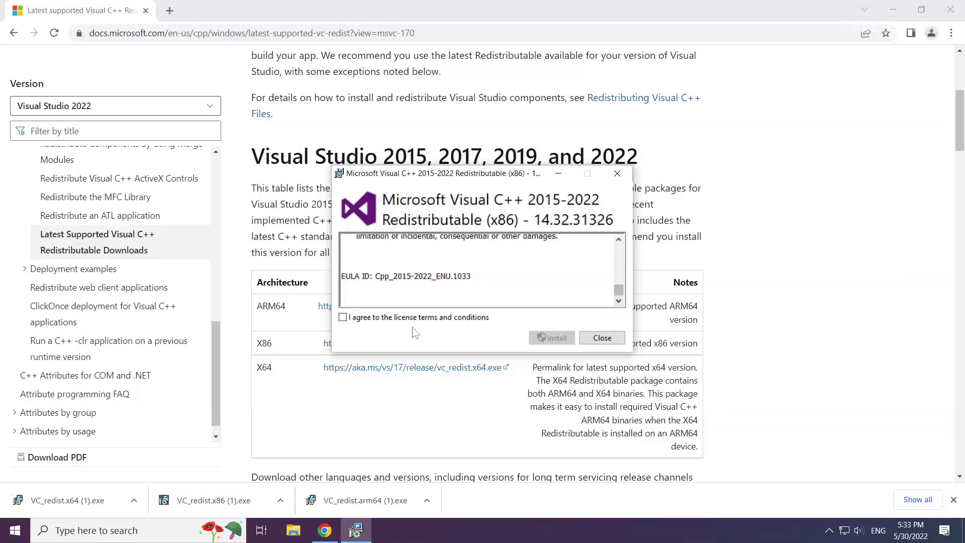
pyautogui.click(342, 317)
pyautogui.click(555, 338)
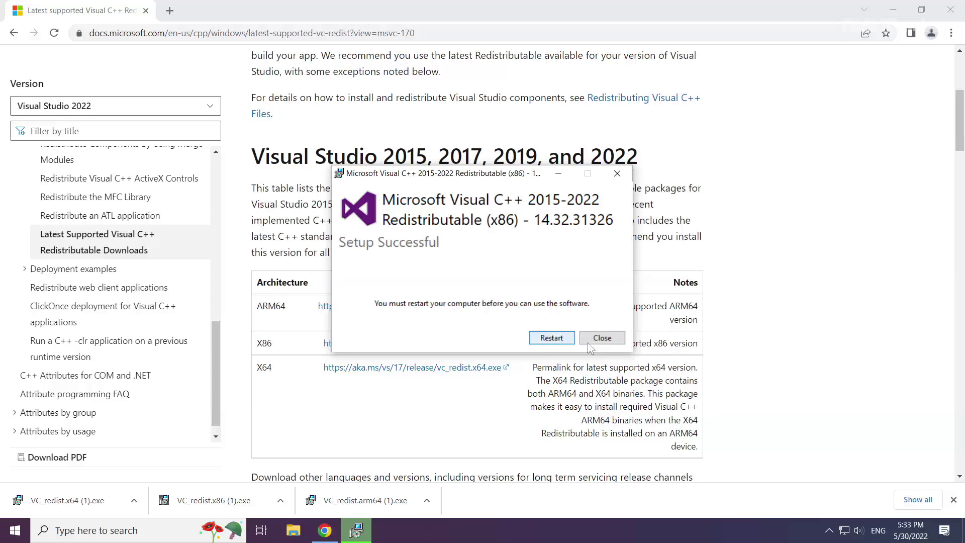
pyautogui.click(604, 338)
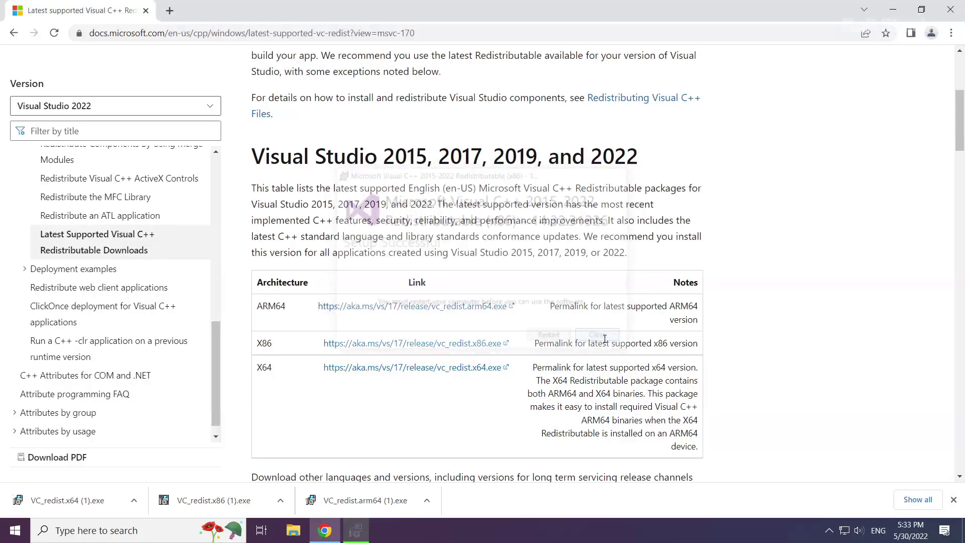
# Install the x64 Visual C++ 2015-2022 redistributable 14.32.31326 after accepting its license, then close setup.
pyautogui.click(70, 501)
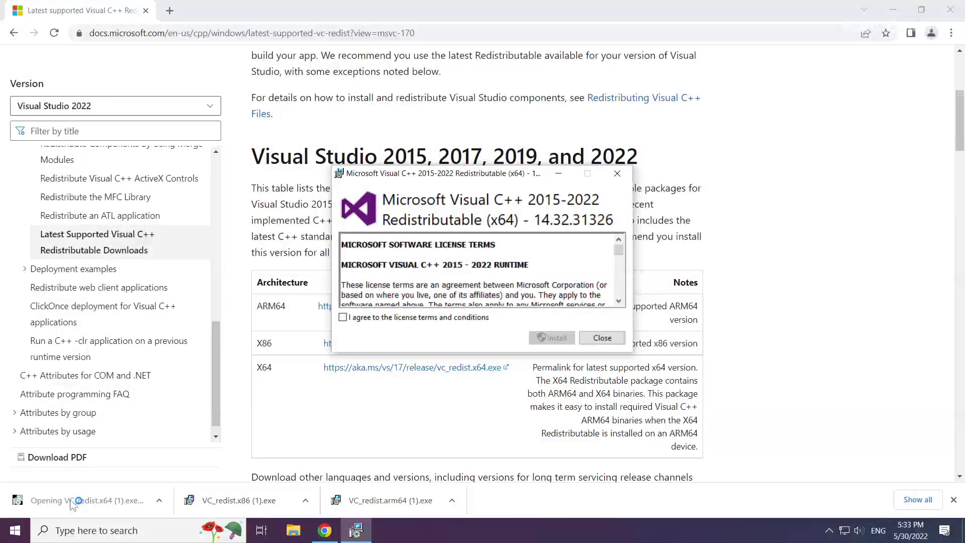
pyautogui.moveTo(619, 248); pyautogui.dragTo(618, 288)
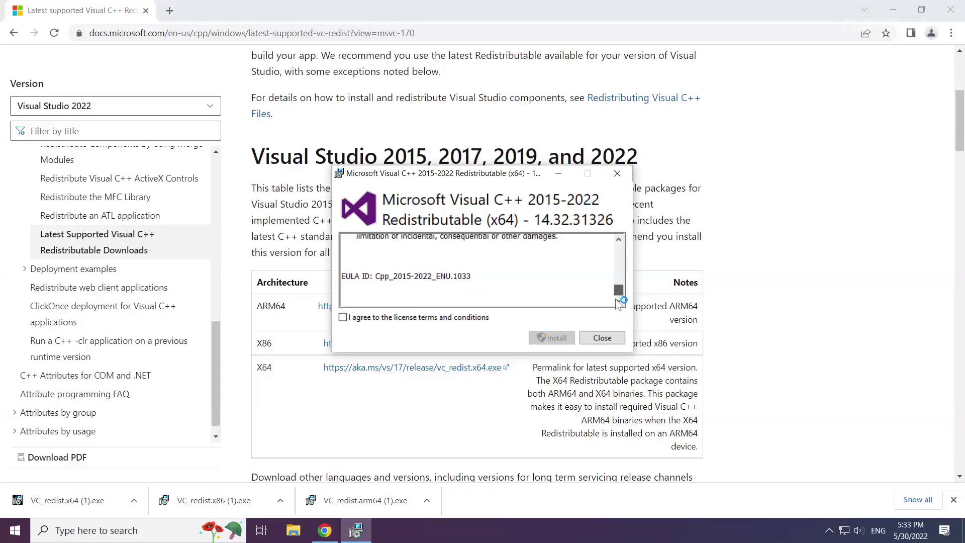
pyautogui.click(344, 318)
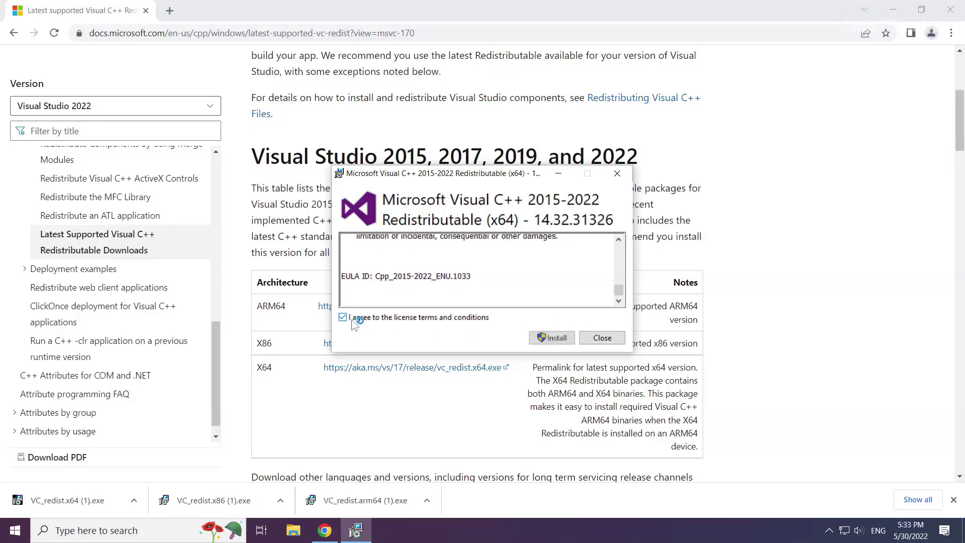
pyautogui.click(554, 338)
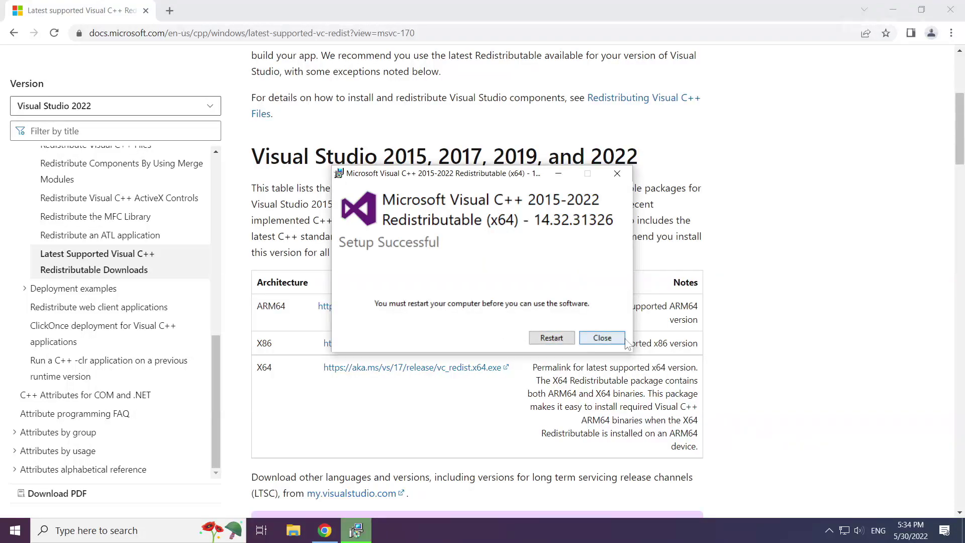
pyautogui.click(609, 342)
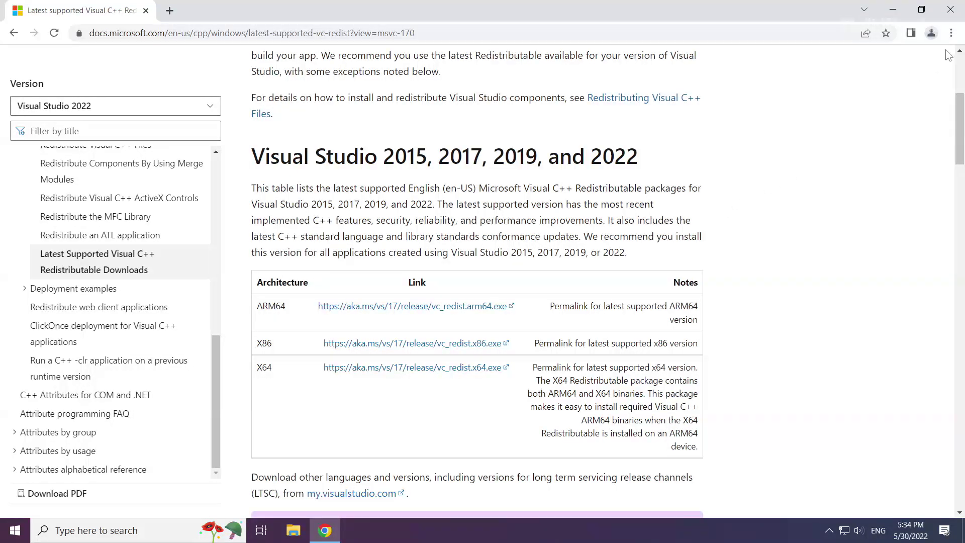
# Close Chrome and bring up the Start menu's Sleep, Shut down and Restart choices.
pyautogui.click(952, 13)
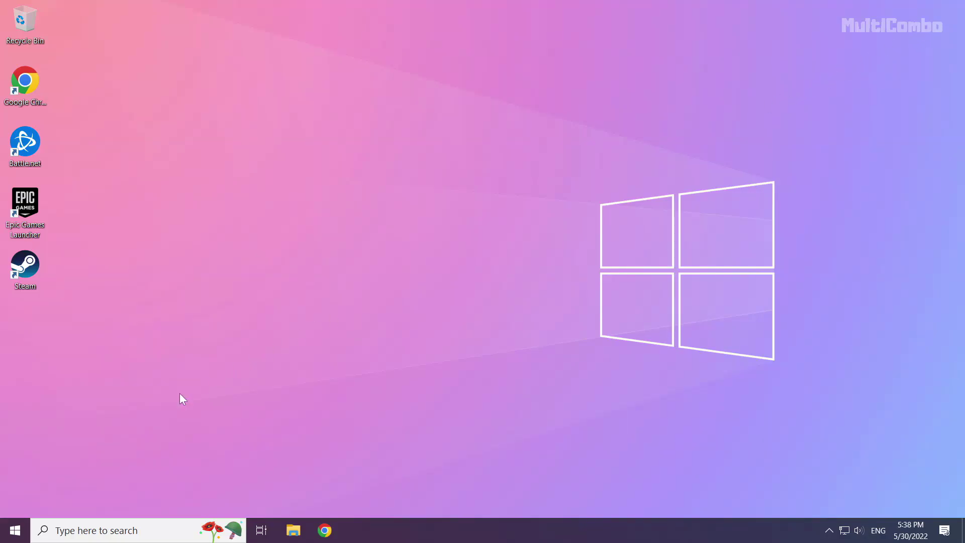
pyautogui.click(15, 530)
pyautogui.click(16, 503)
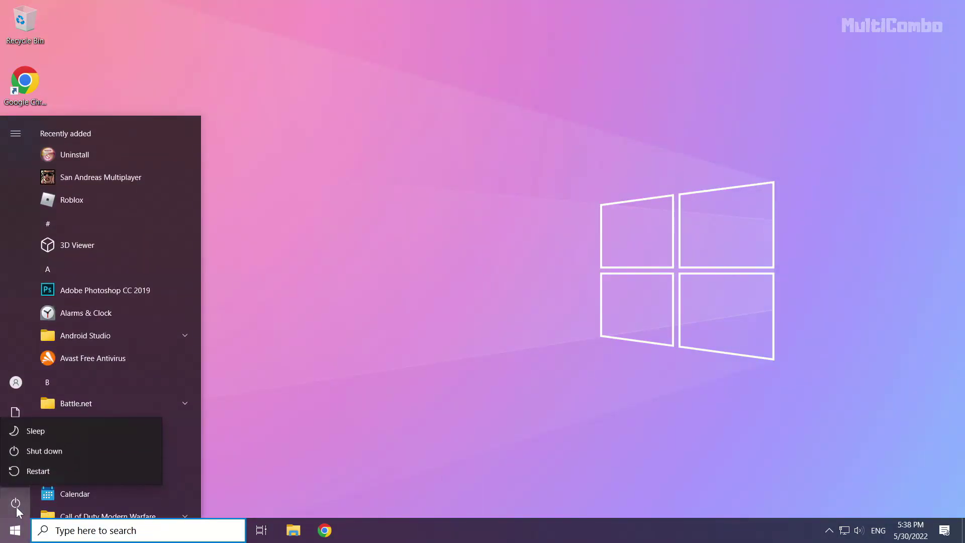